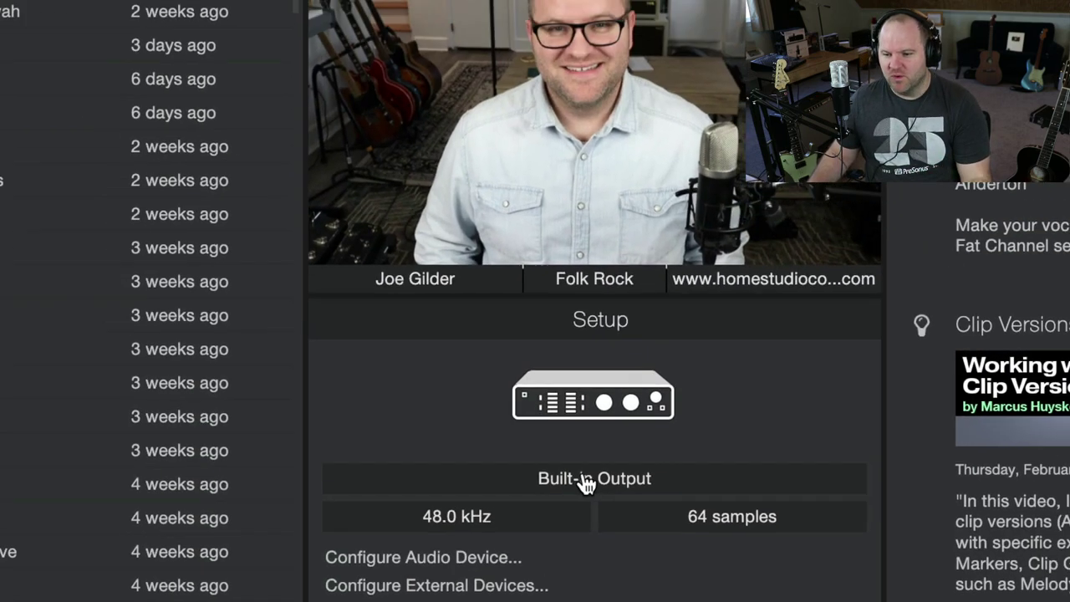
# Step: Make the Revelator the playback and recording audio device and confirm the settings
pyautogui.click(582, 428)
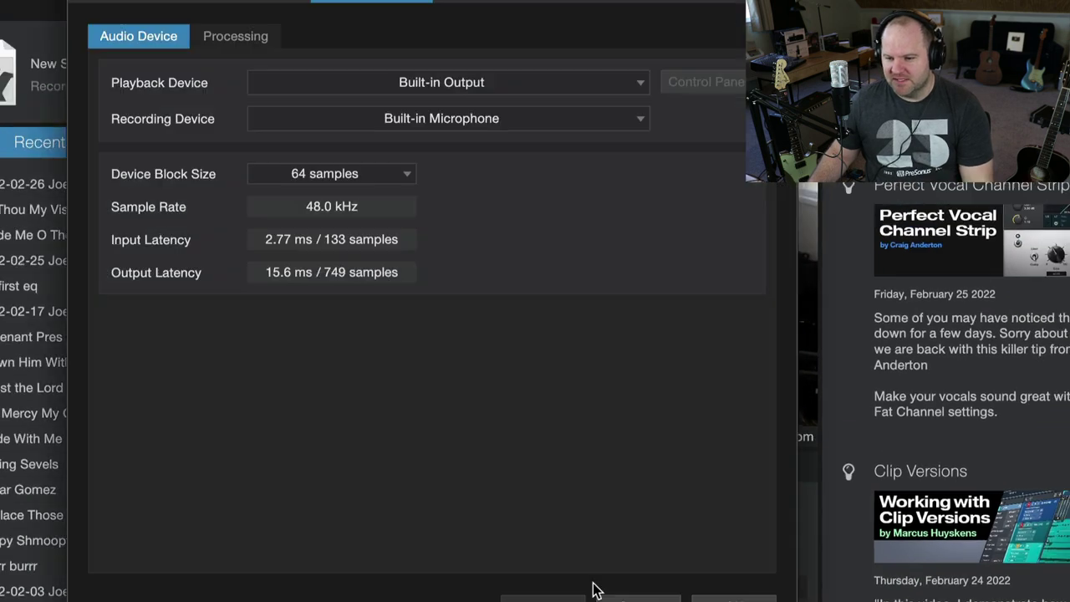
pyautogui.click(584, 85)
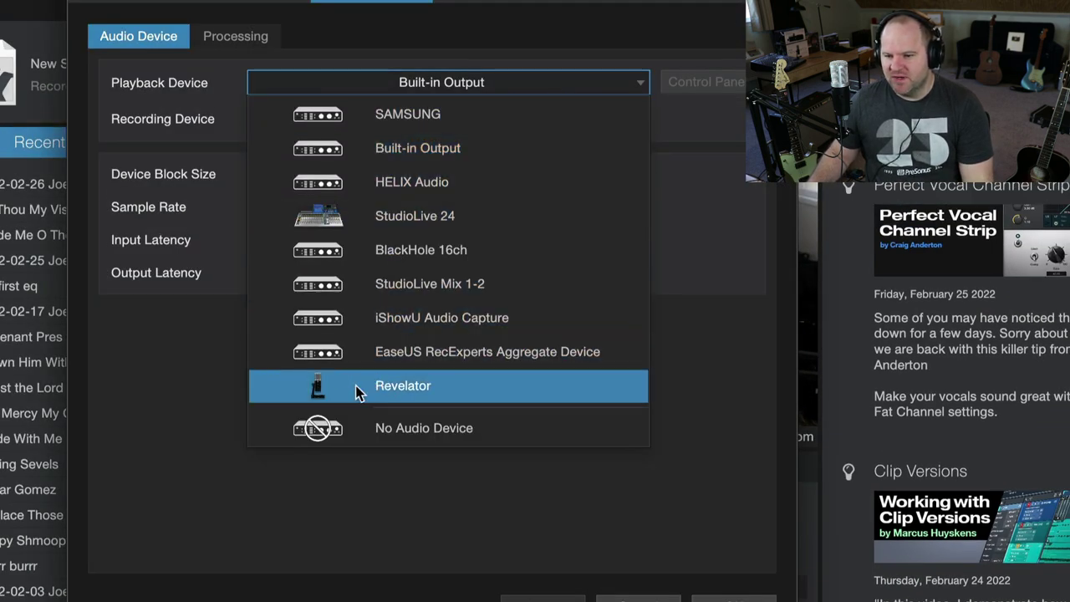
pyautogui.click(317, 389)
pyautogui.click(727, 598)
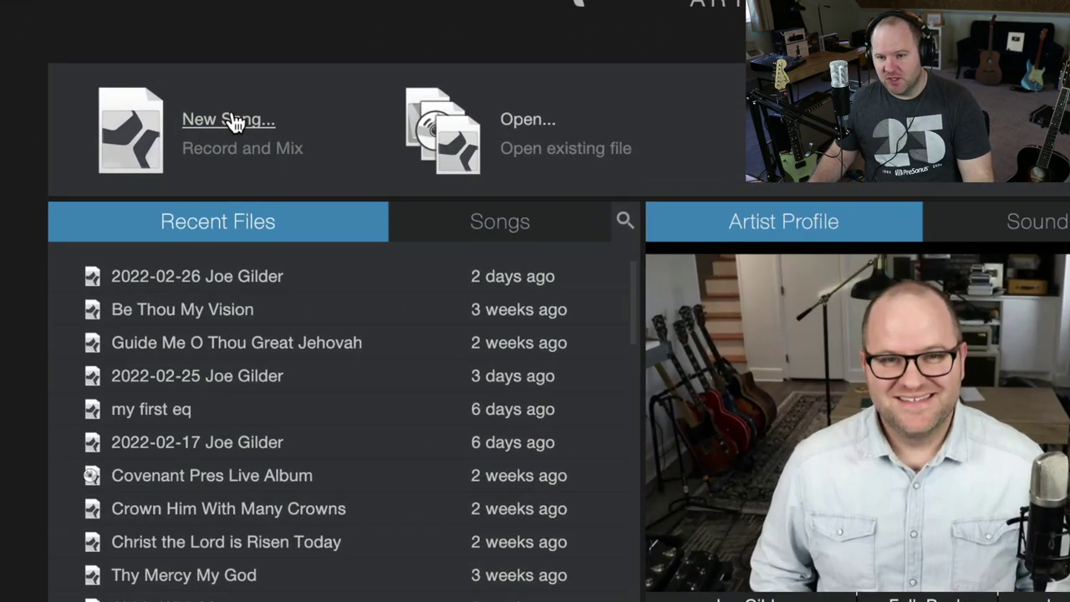
# Step: Create a new empty song titled 'Reve Later'
pyautogui.click(261, 160)
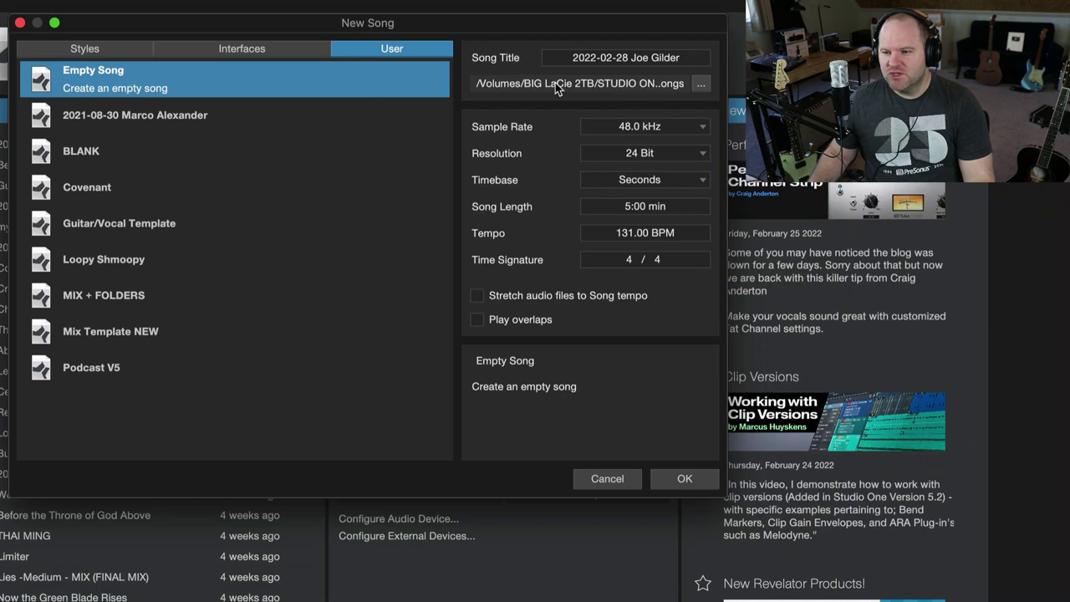
pyautogui.click(620, 54)
pyautogui.write('Reve Lat')
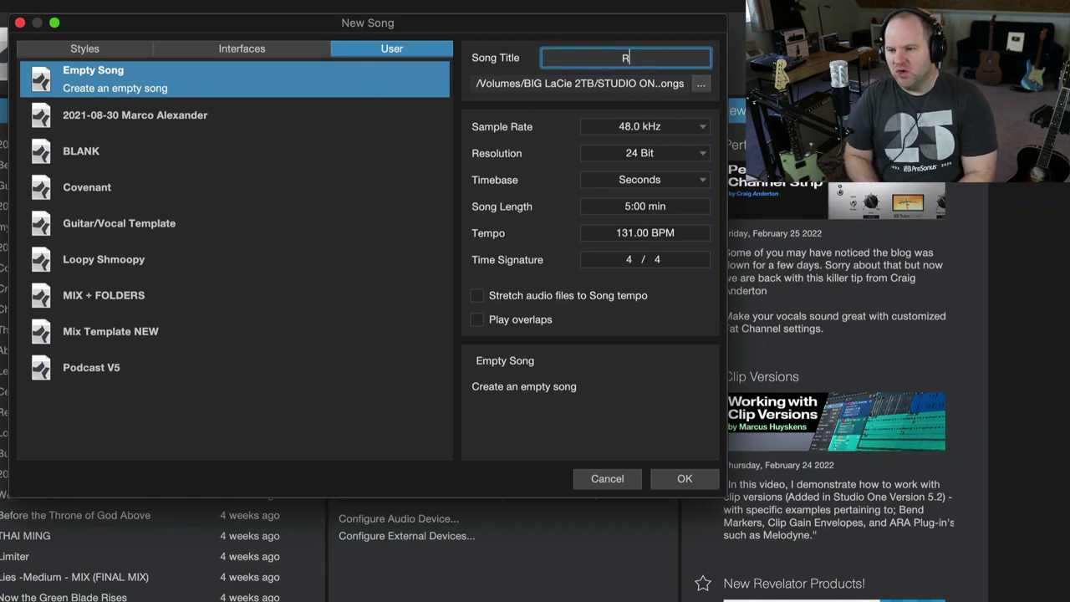
pyautogui.write('er')
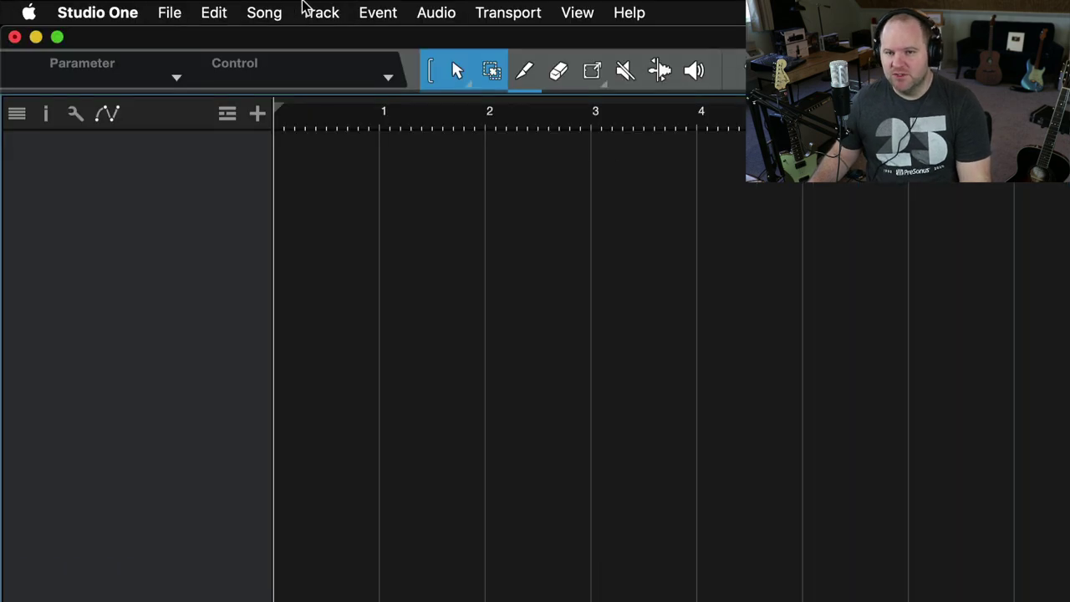
# Step: Add a mono audio track named ACOUSTIC on Input 1 and make it taller
pyautogui.click(164, 5)
pyautogui.moveTo(200, 7)
pyautogui.moveTo(322, 12)
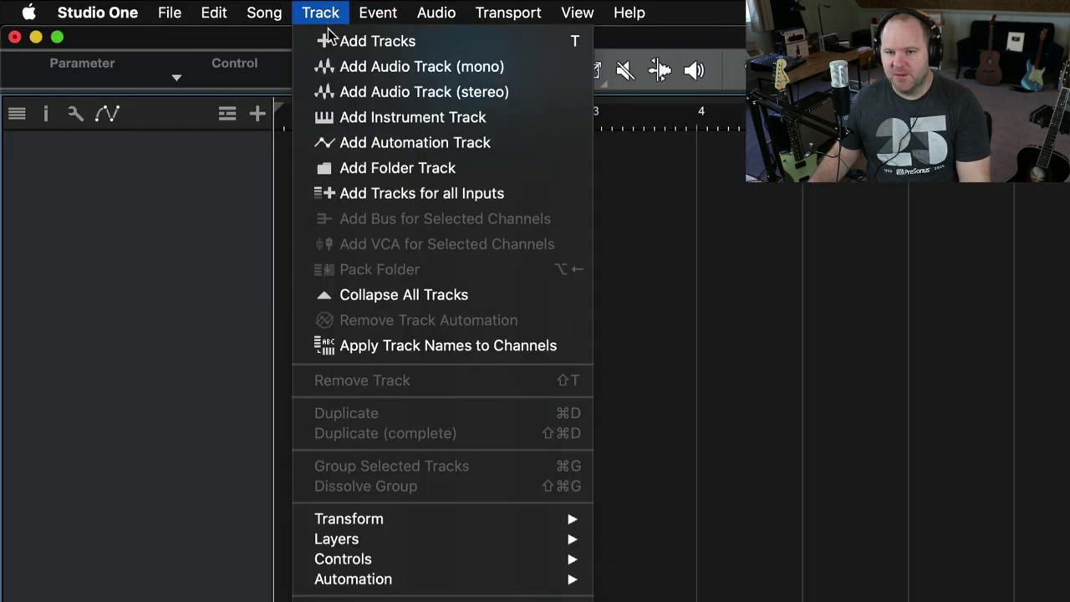
pyautogui.click(323, 41)
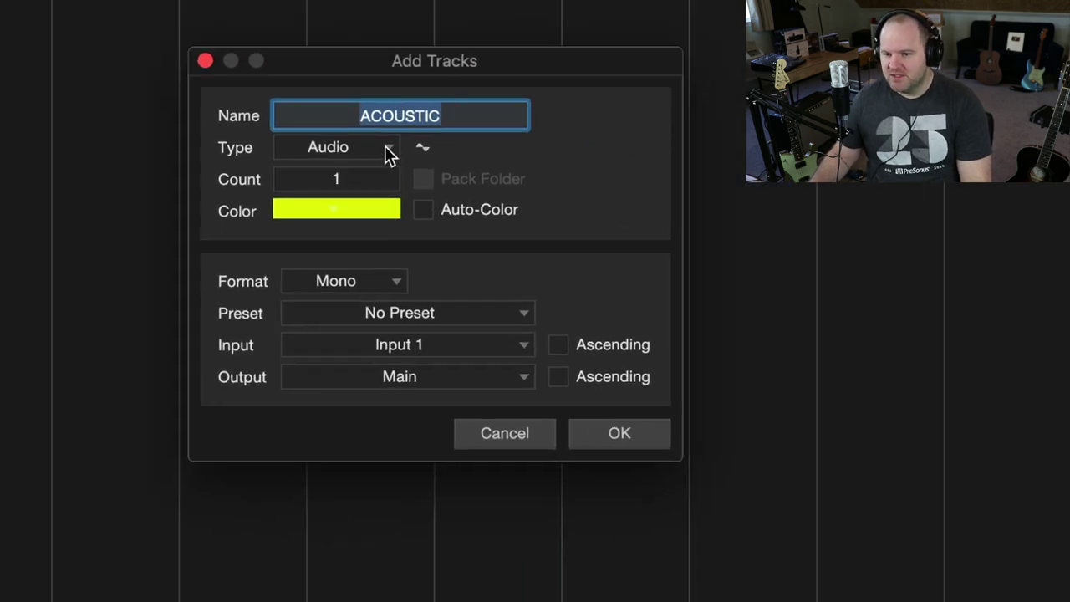
pyautogui.click(657, 436)
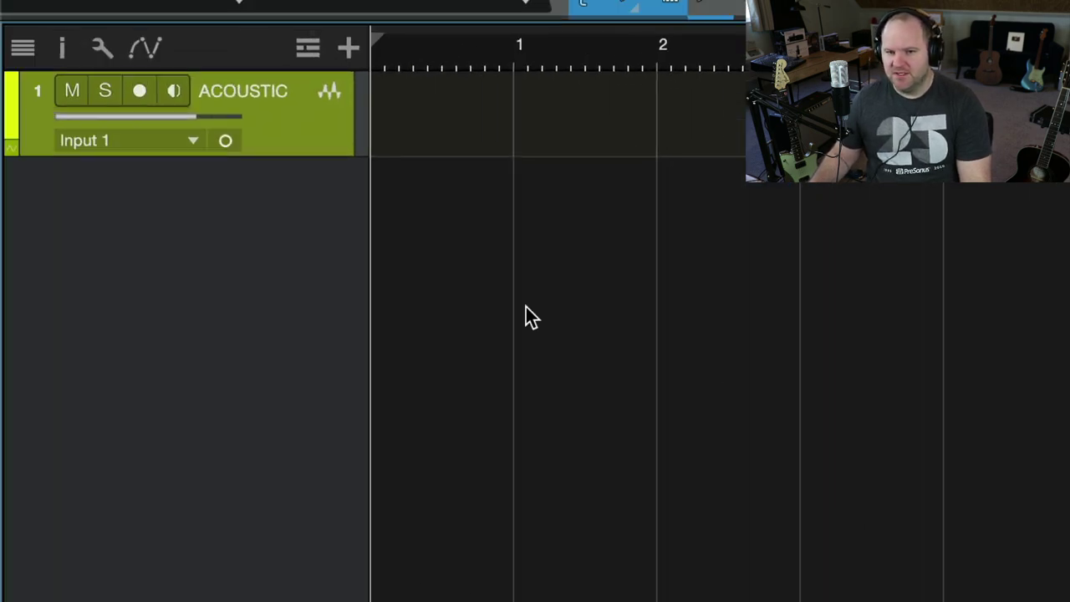
pyautogui.moveTo(310, 156); pyautogui.dragTo(325, 491)
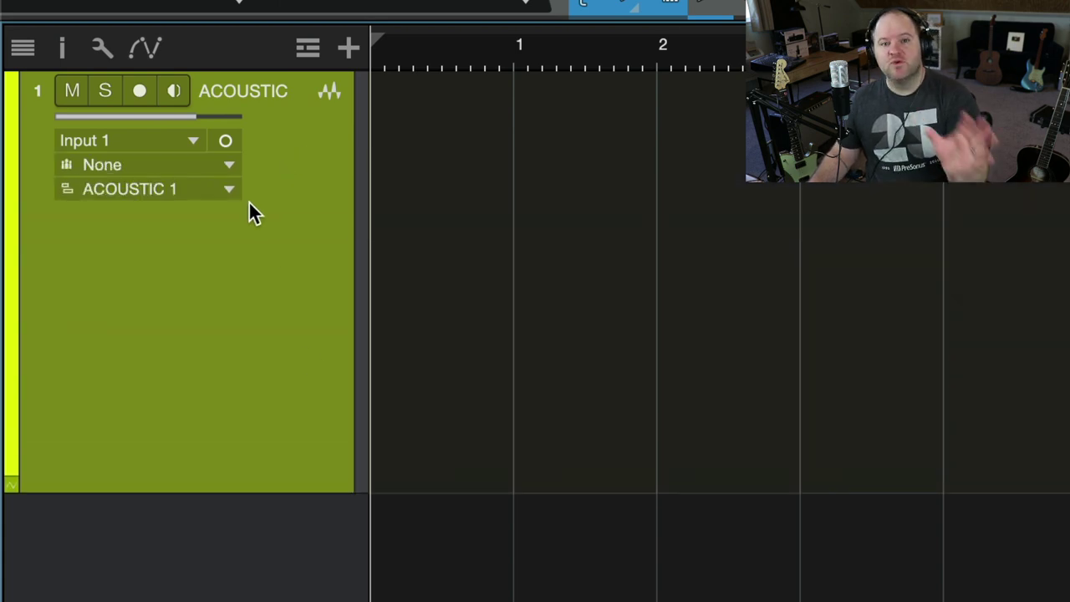
# Step: Set ACOUSTIC's record input to Input 1 - Mic 1 and arm the track for recording
pyautogui.click(127, 140)
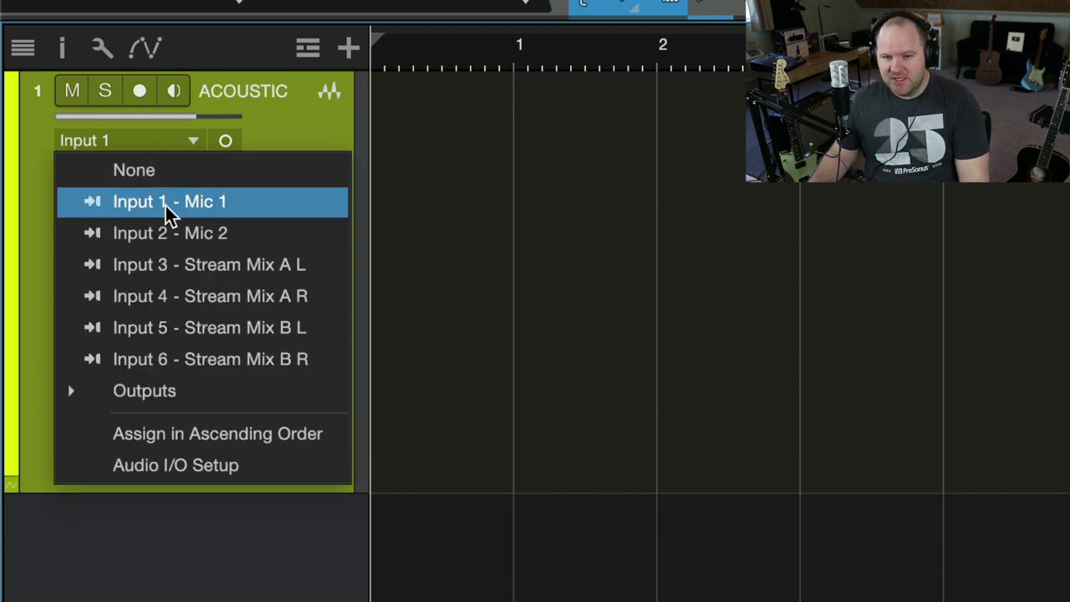
pyautogui.click(235, 203)
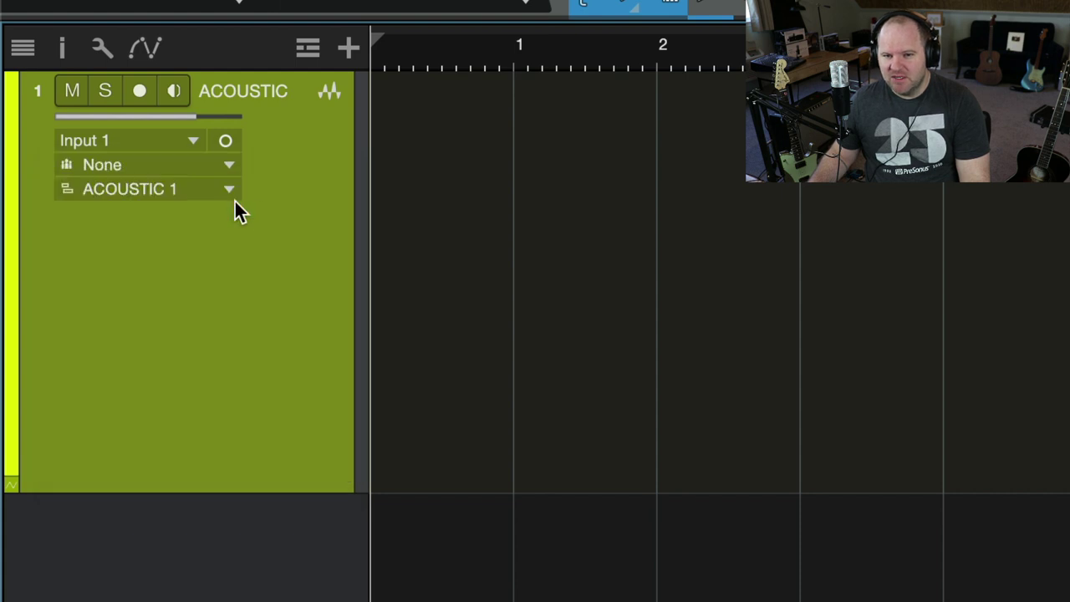
pyautogui.click(139, 93)
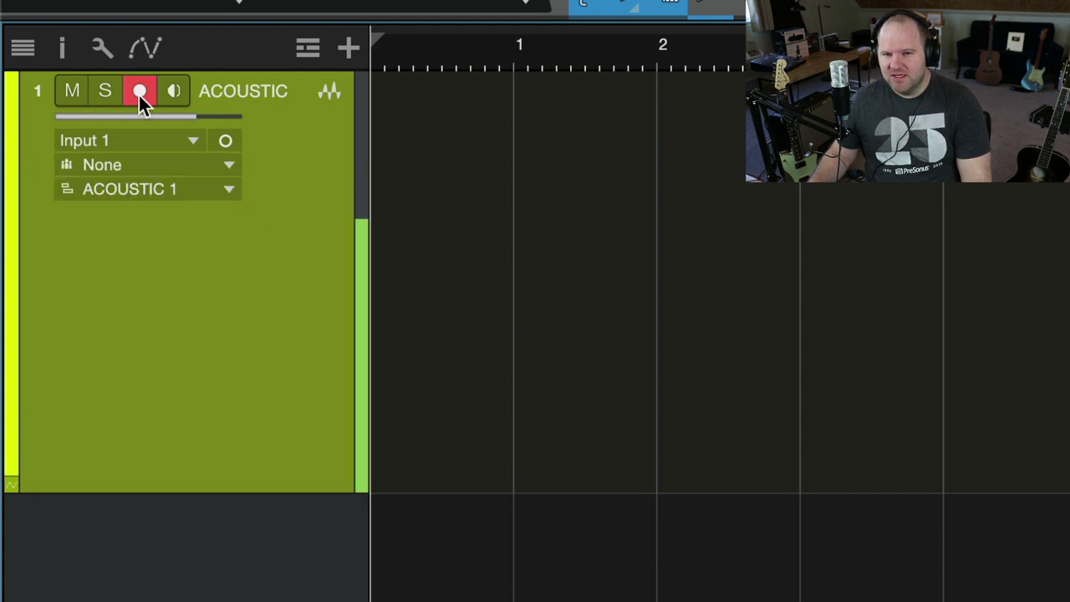
pyautogui.click(138, 92)
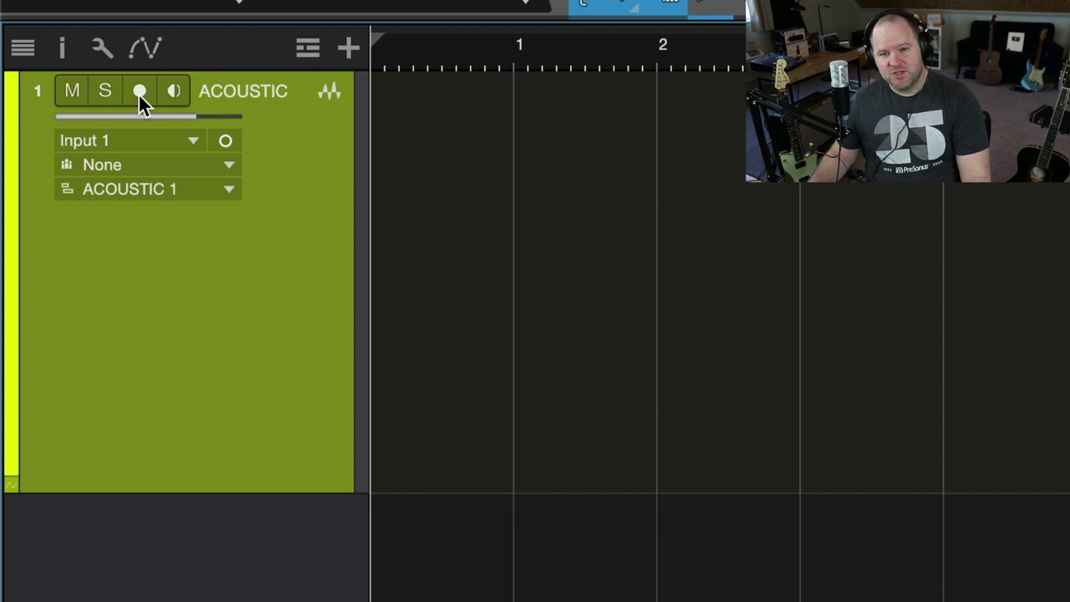
pyautogui.click(139, 92)
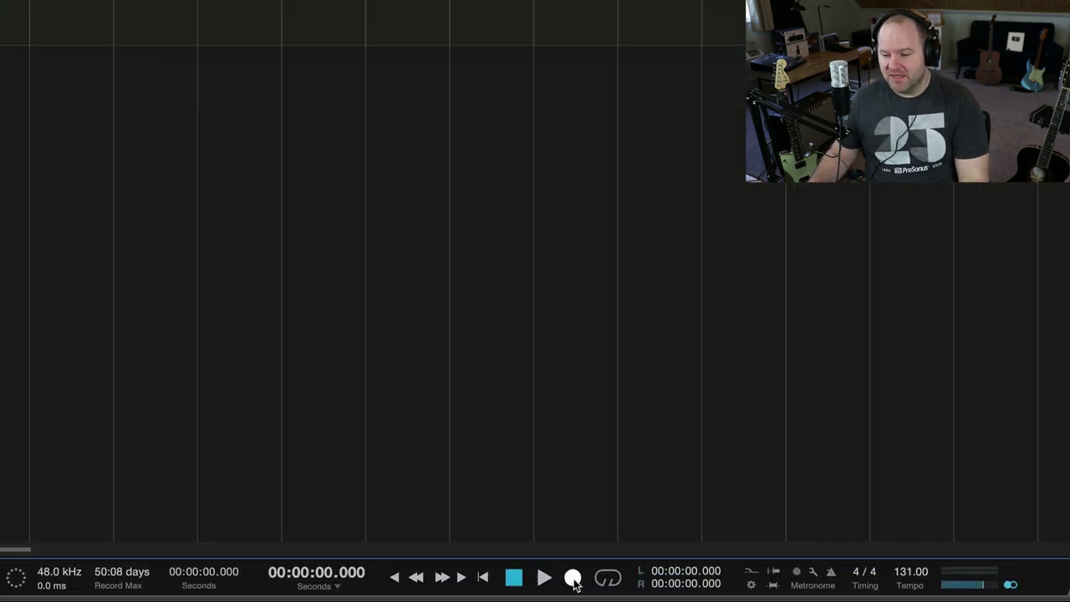
pyautogui.click(625, 550)
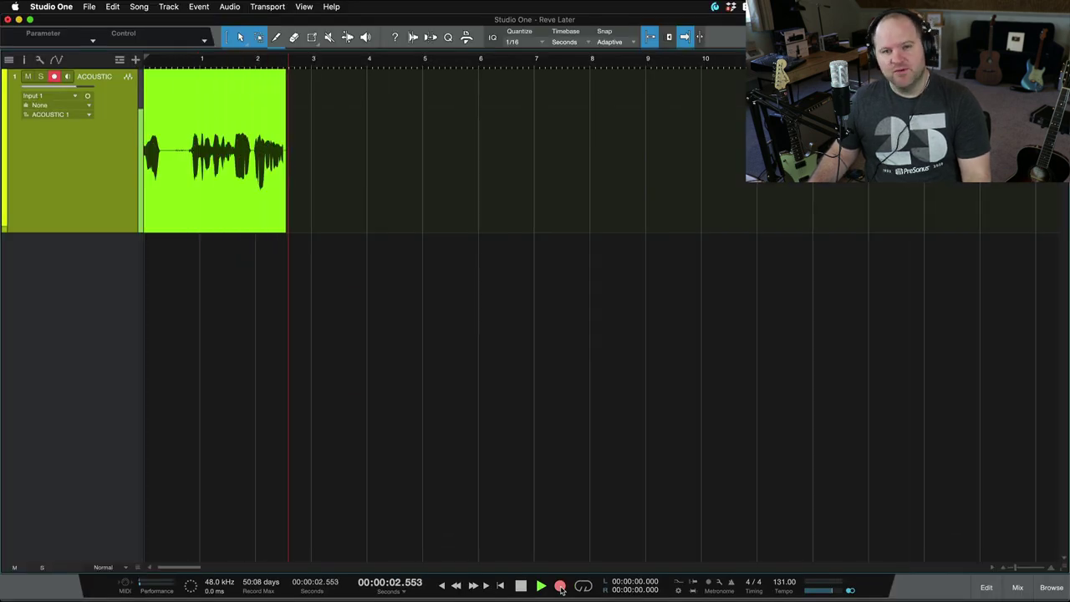
pyautogui.click(560, 585)
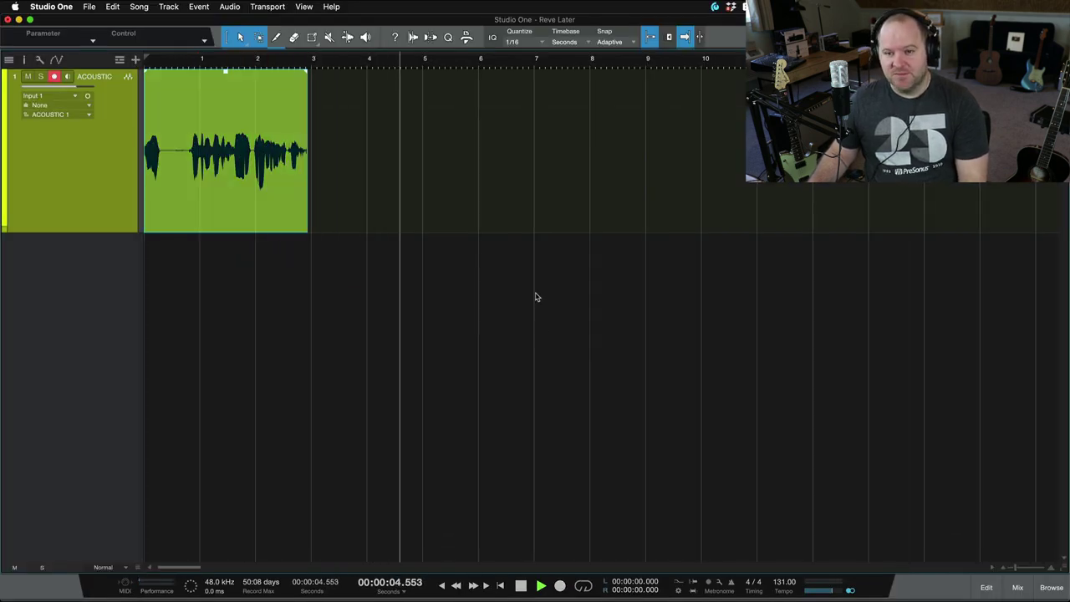
pyautogui.press('space')
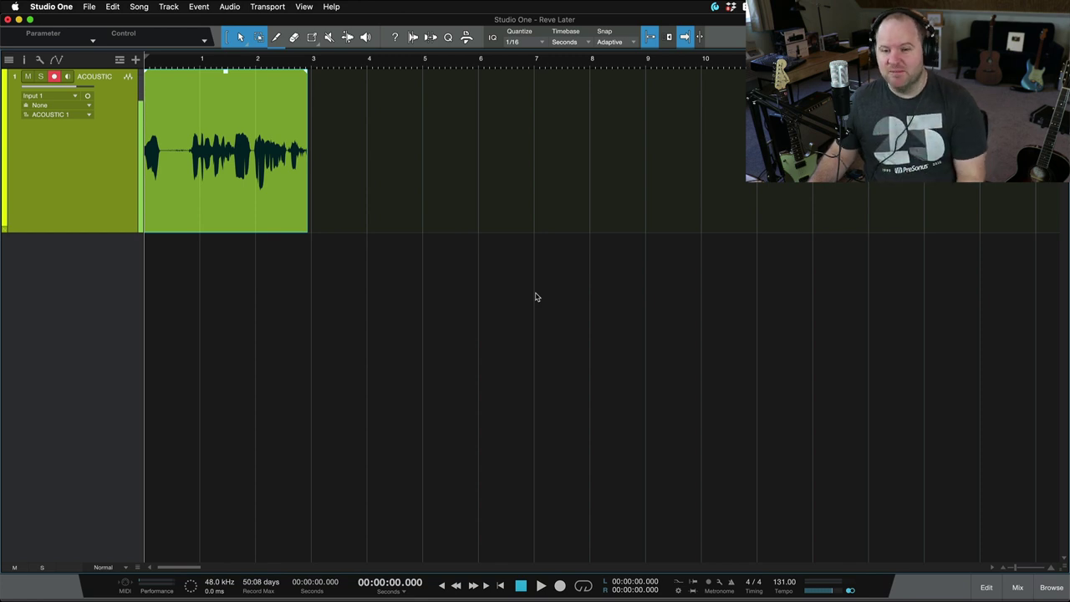
pyautogui.press('space')
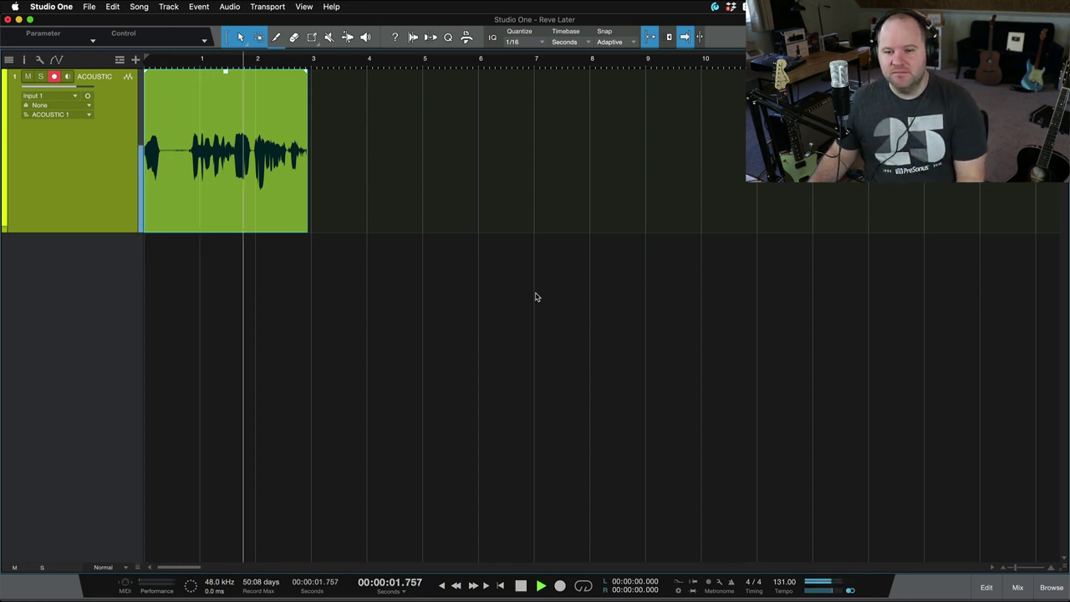
pyautogui.press('space')
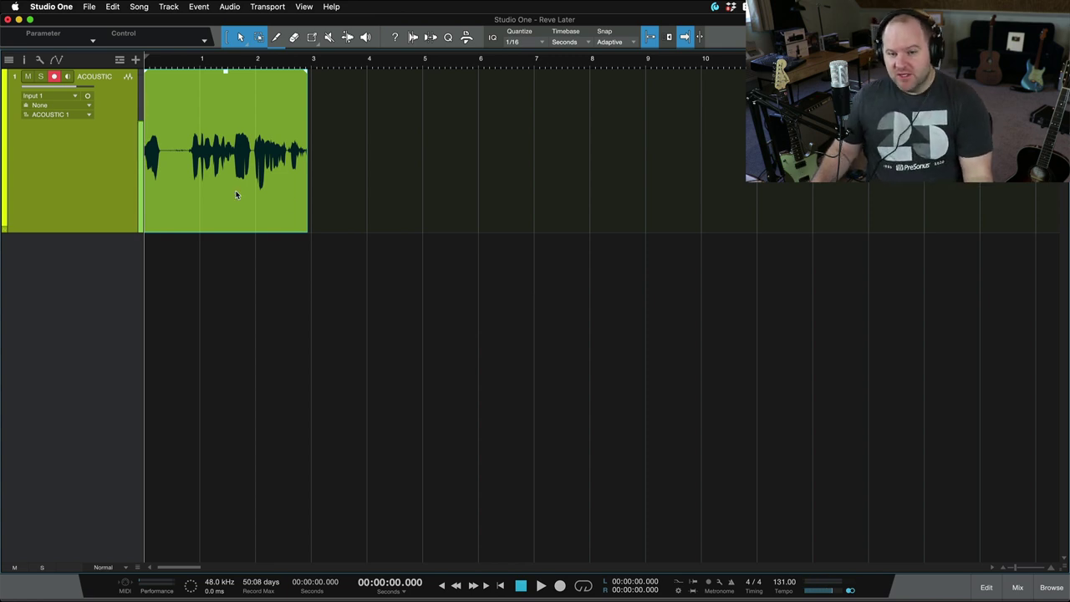
pyautogui.press('Delete')
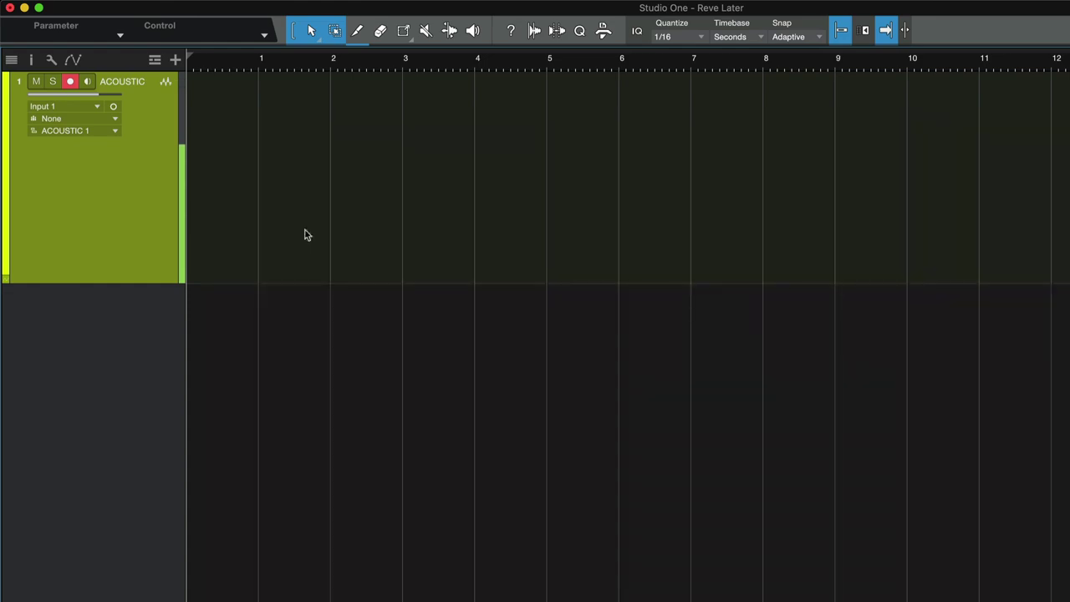
# Step: In the mixer, show audio device controls on channel strips and adjust ACOUSTIC's preamp gain
pyautogui.click(986, 580)
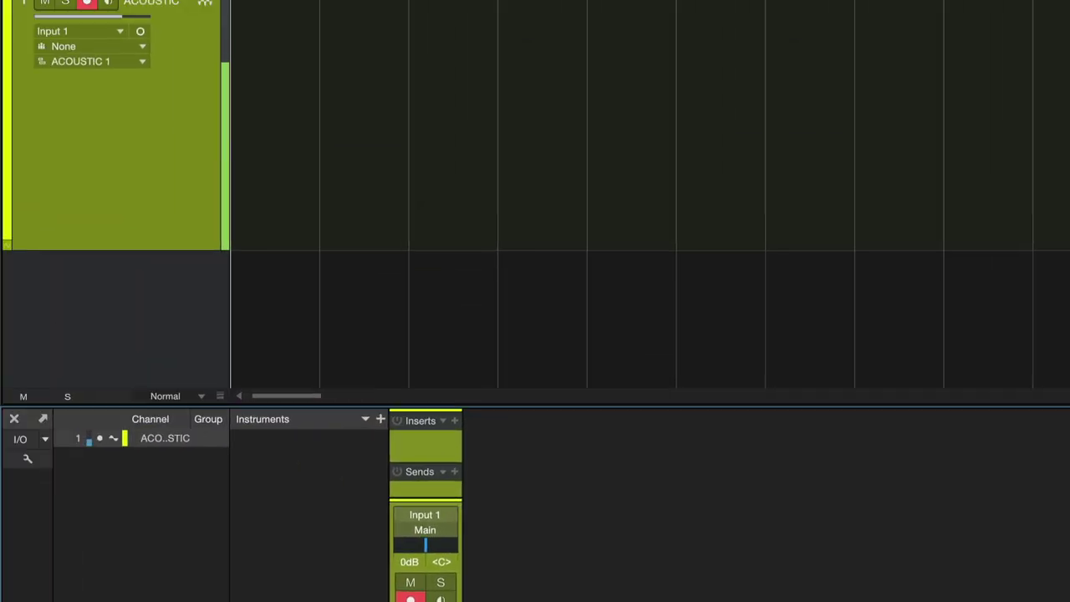
pyautogui.click(25, 461)
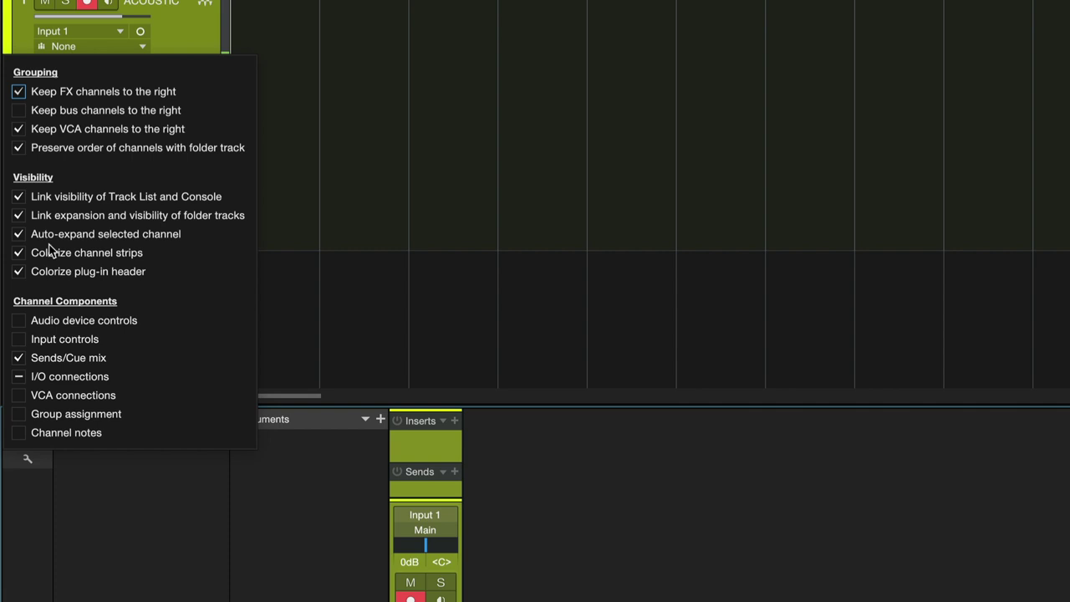
pyautogui.click(38, 324)
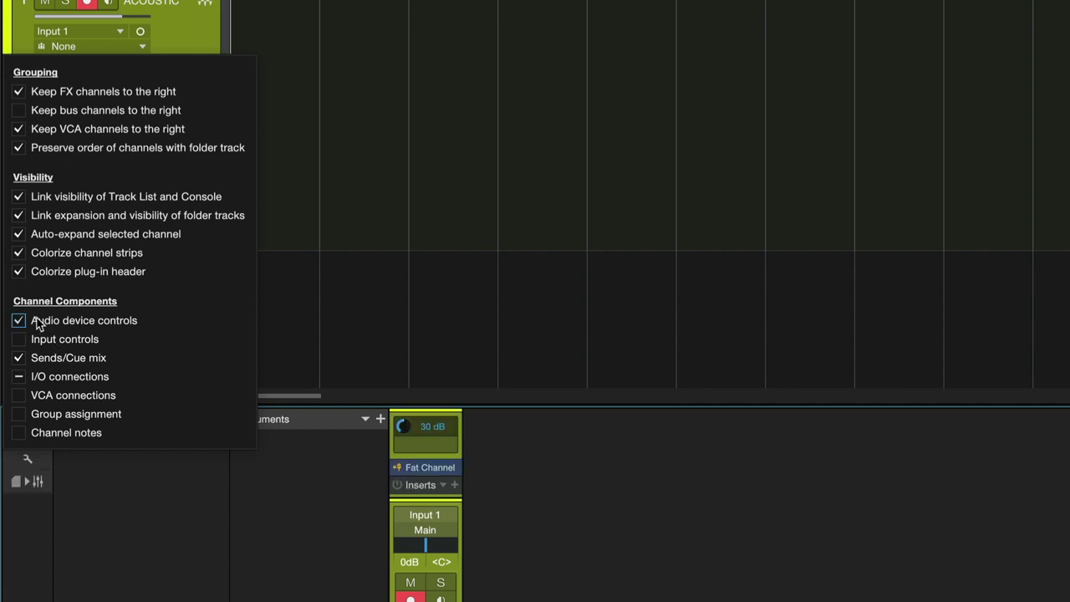
pyautogui.click(497, 451)
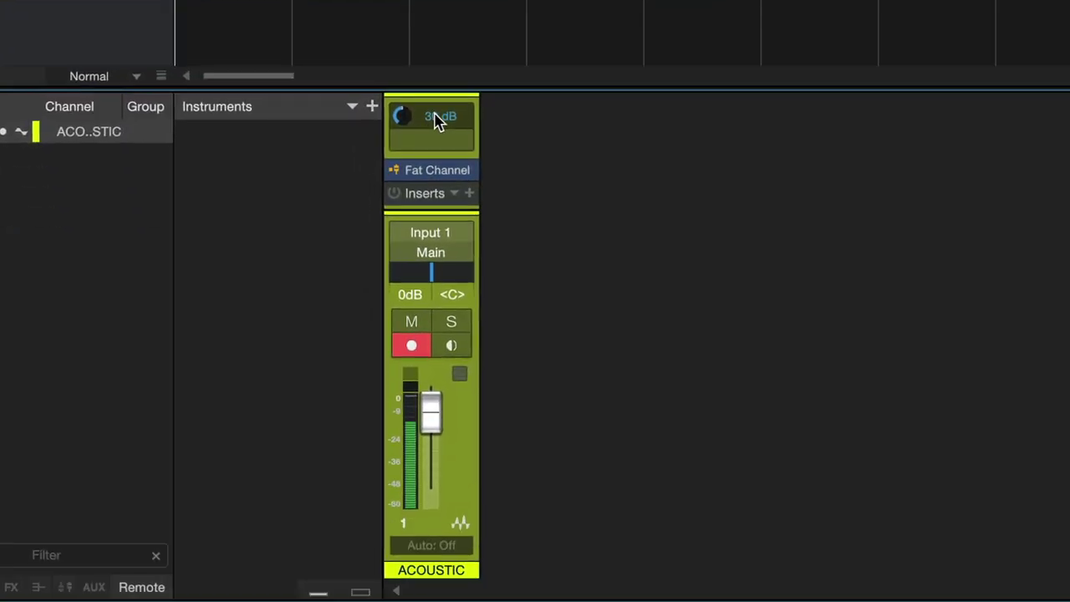
pyautogui.moveTo(398, 119)
pyautogui.mouseDown()
pyautogui.moveTo(396, 159)
pyautogui.moveTo(385, 86)
pyautogui.moveTo(389, 133)
pyautogui.mouseUp()
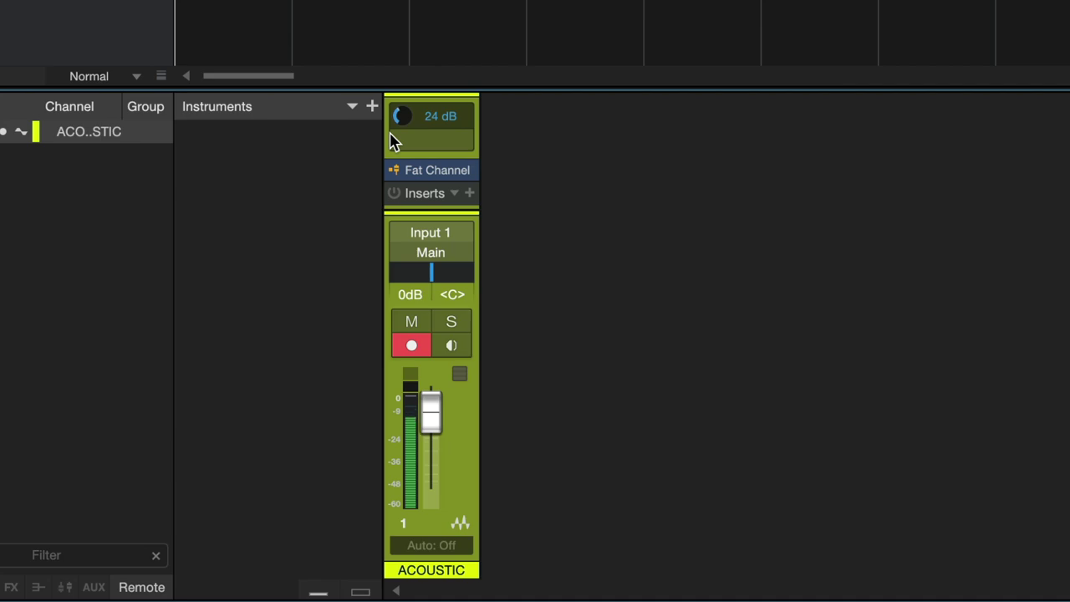
# Step: Record an acoustic guitar take onto the armed ACOUSTIC track
pyautogui.press('KP_Multiply')
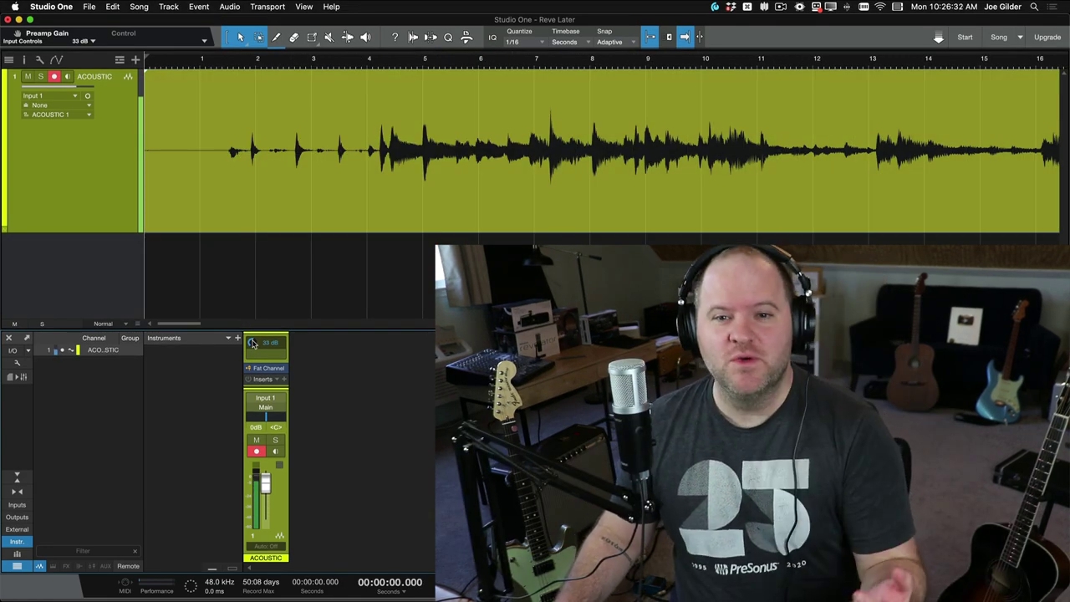
# Step: Duplicate ACOUSTIC, rename the copy VOCAL, arm it instead, and make it taller
pyautogui.rightClick(87, 208)
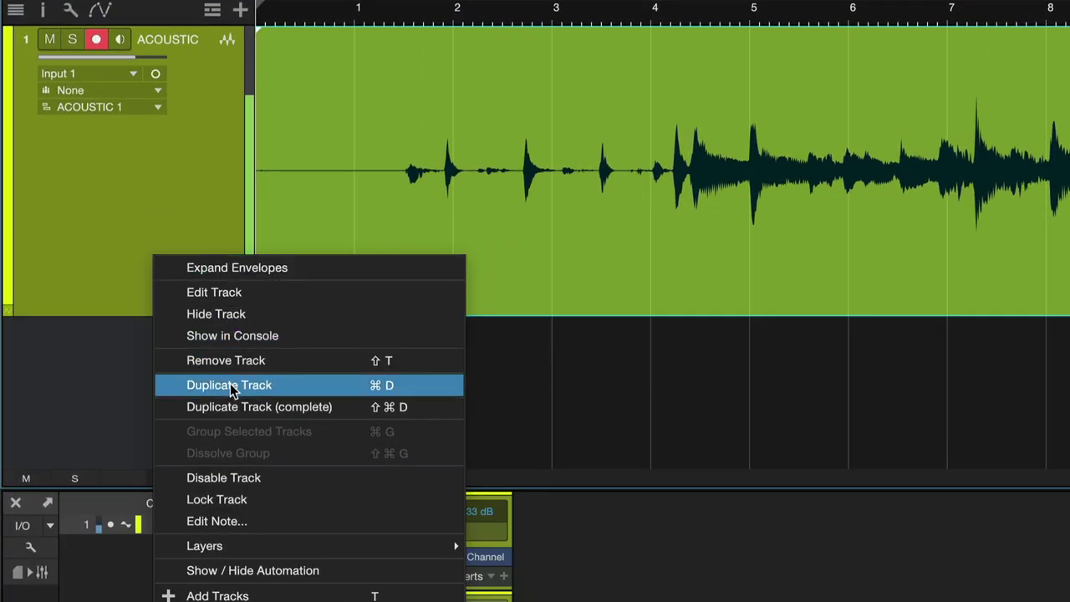
pyautogui.click(233, 387)
pyautogui.doubleClick(168, 330)
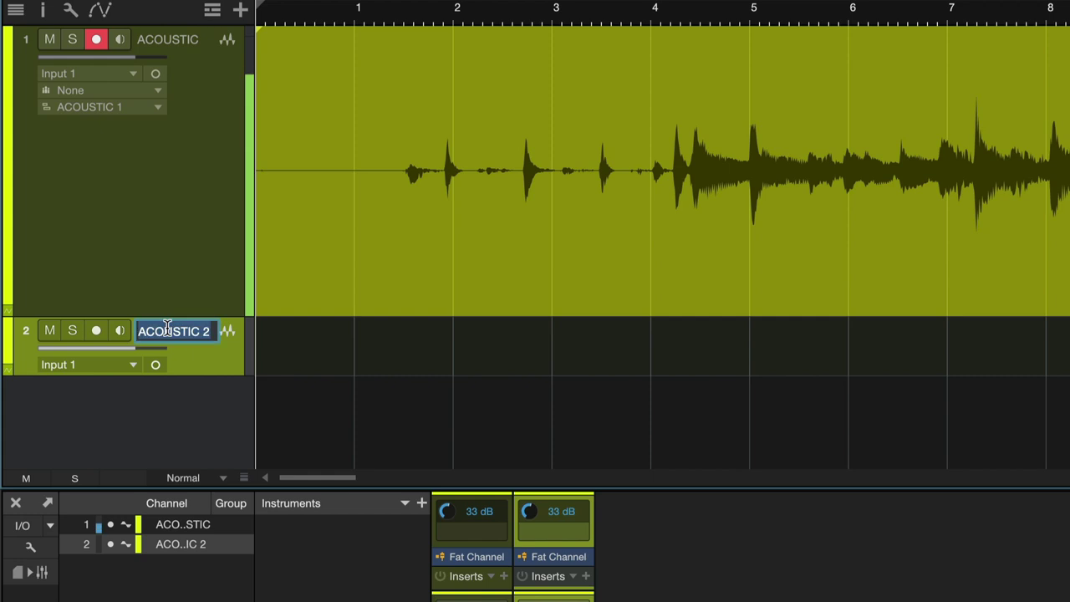
pyautogui.write('VOCAL')
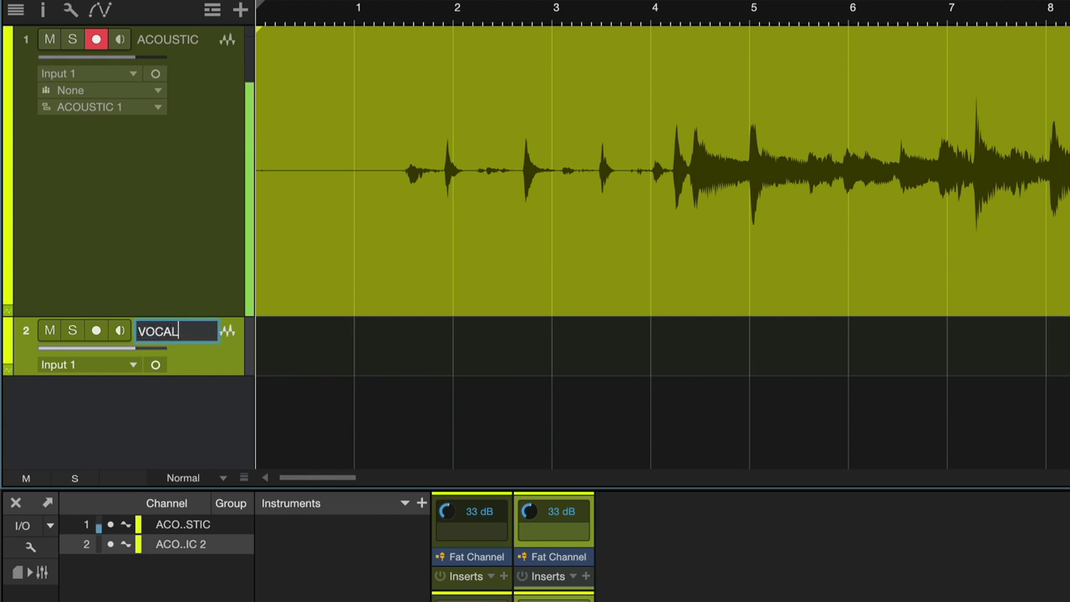
pyautogui.press('Return')
pyautogui.click(97, 46)
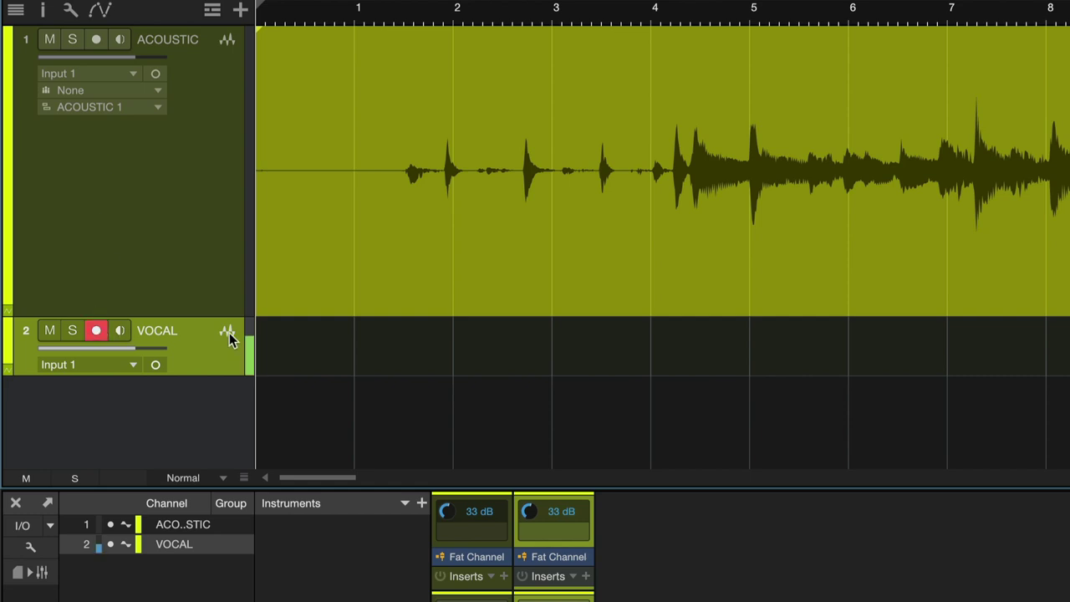
pyautogui.moveTo(225, 375); pyautogui.dragTo(231, 444)
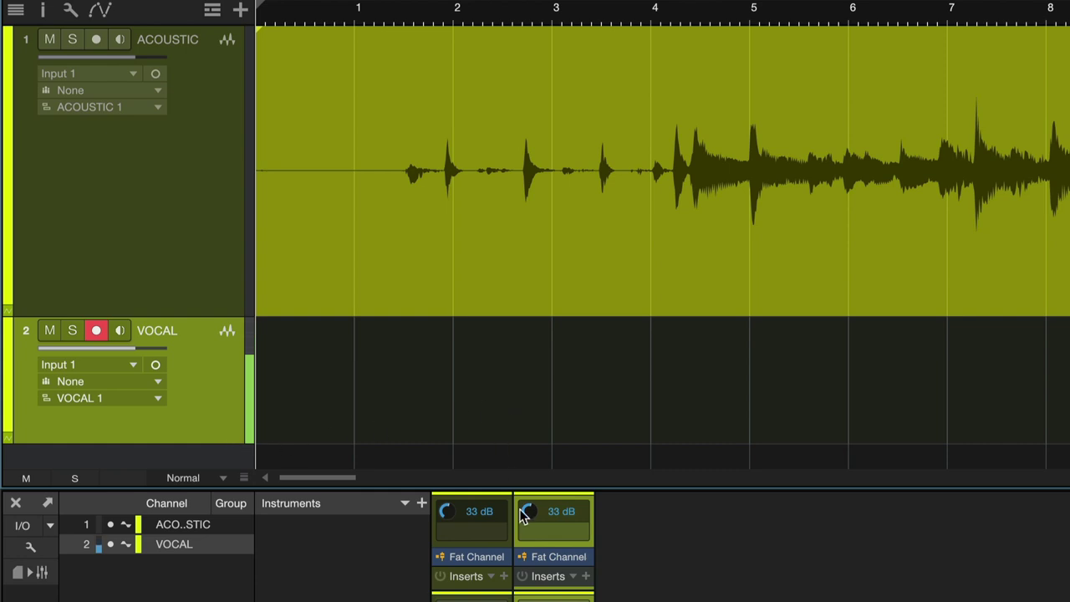
# Step: Lower the preamp gain before recording the vocal take
pyautogui.moveTo(526, 516); pyautogui.dragTo(523, 513)
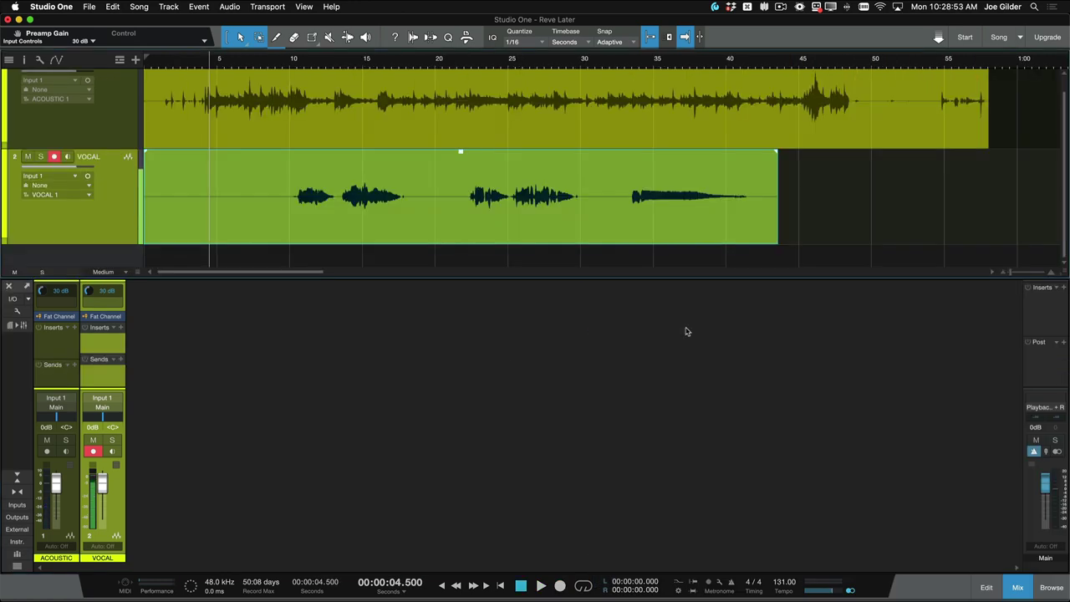
# Step: Add Pro EQ to ACOUSTIC and enable its low cut at 85.5 Hz
pyautogui.scroll(1, 666, 202)
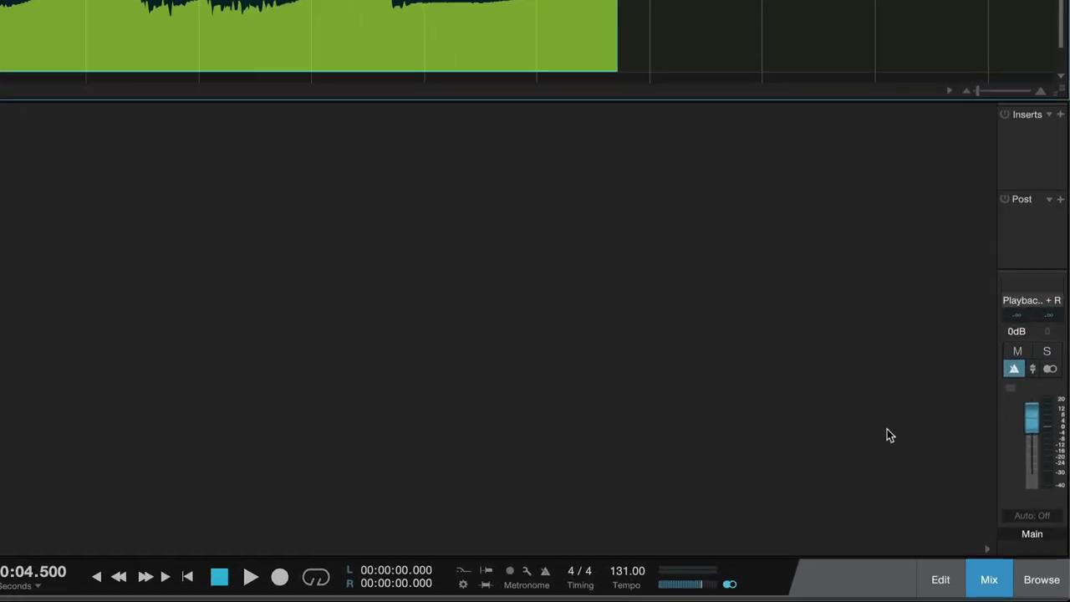
pyautogui.click(1022, 582)
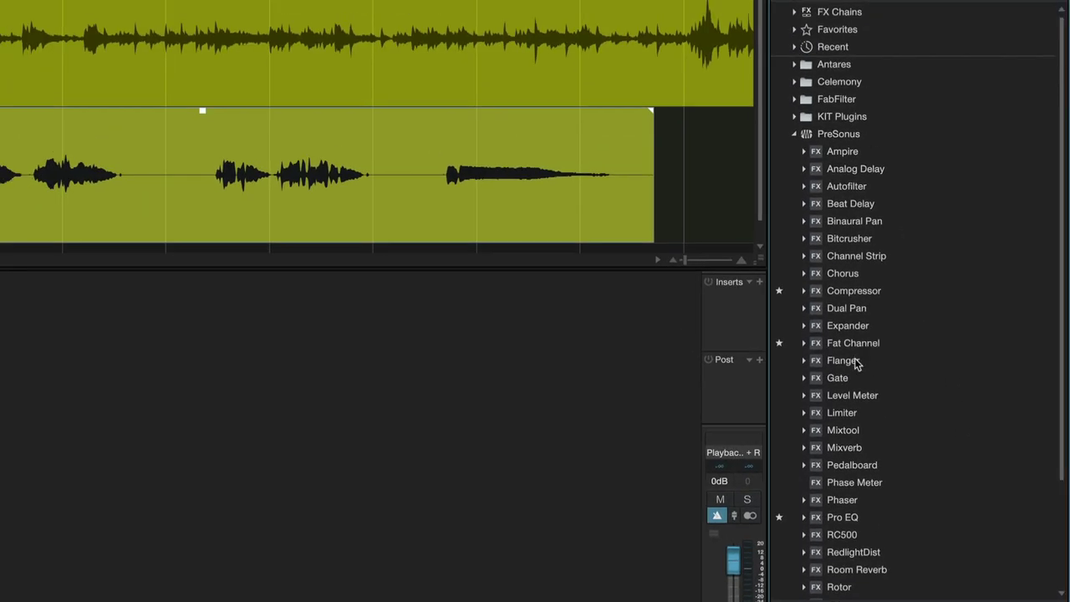
pyautogui.moveTo(834, 523); pyautogui.dragTo(331, 50)
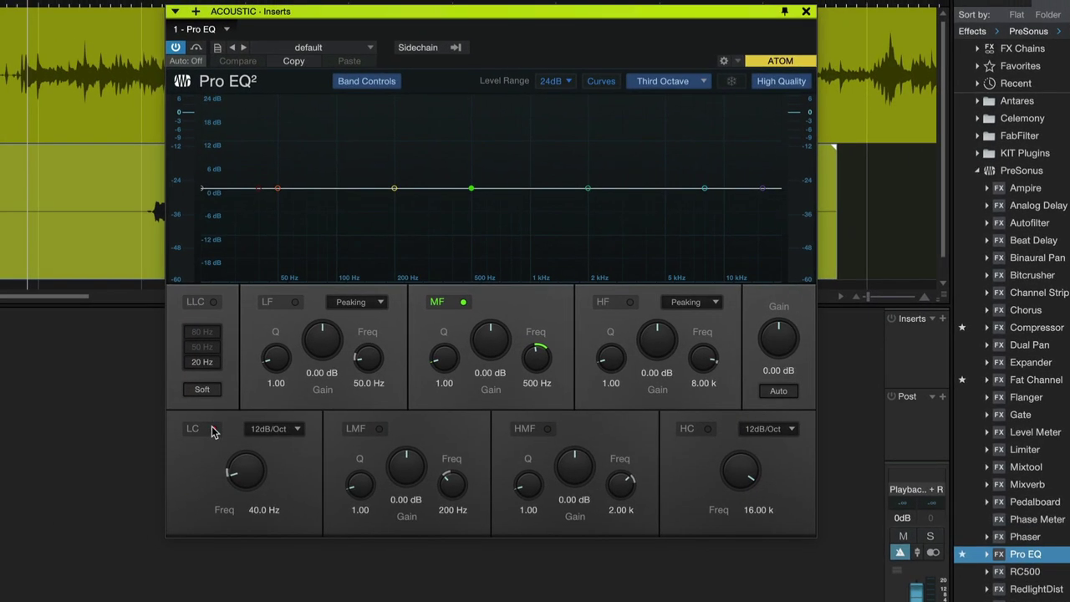
pyautogui.click(29, 392)
pyautogui.moveTo(57, 423); pyautogui.dragTo(57, 415)
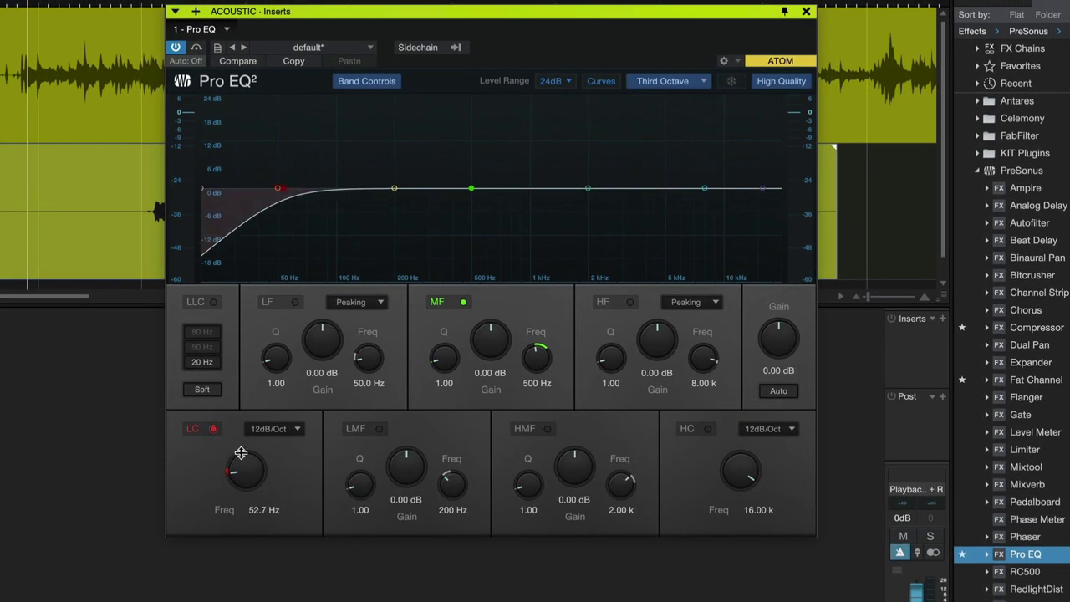
pyautogui.moveTo(241, 453); pyautogui.dragTo(240, 441)
# Step: While soloed playback runs, dip ACOUSTIC at 198 Hz and 880 Hz and boost around 10 kHz
pyautogui.press('space')
pyautogui.press('s')
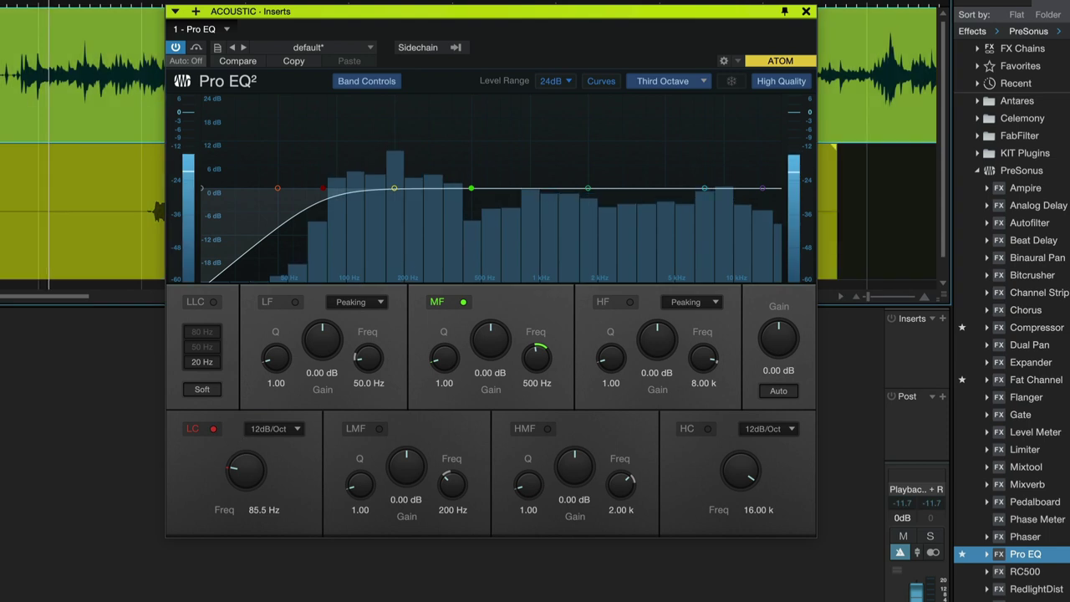
pyautogui.moveTo(393, 188); pyautogui.dragTo(393, 209)
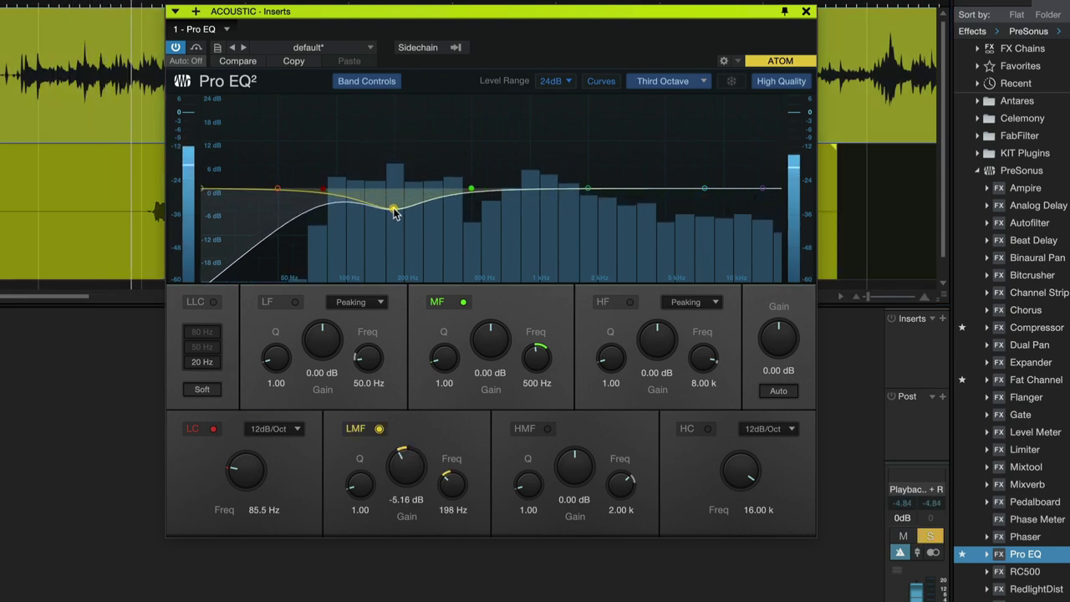
pyautogui.scroll(5, 394, 210)
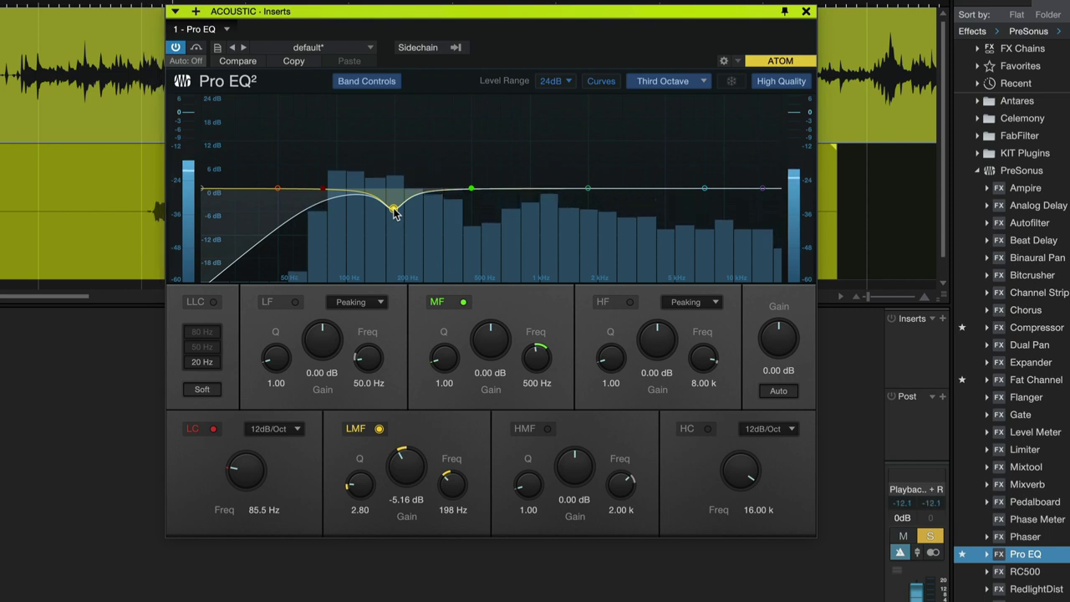
pyautogui.moveTo(587, 187); pyautogui.dragTo(518, 198)
pyautogui.moveTo(704, 188); pyautogui.dragTo(727, 176)
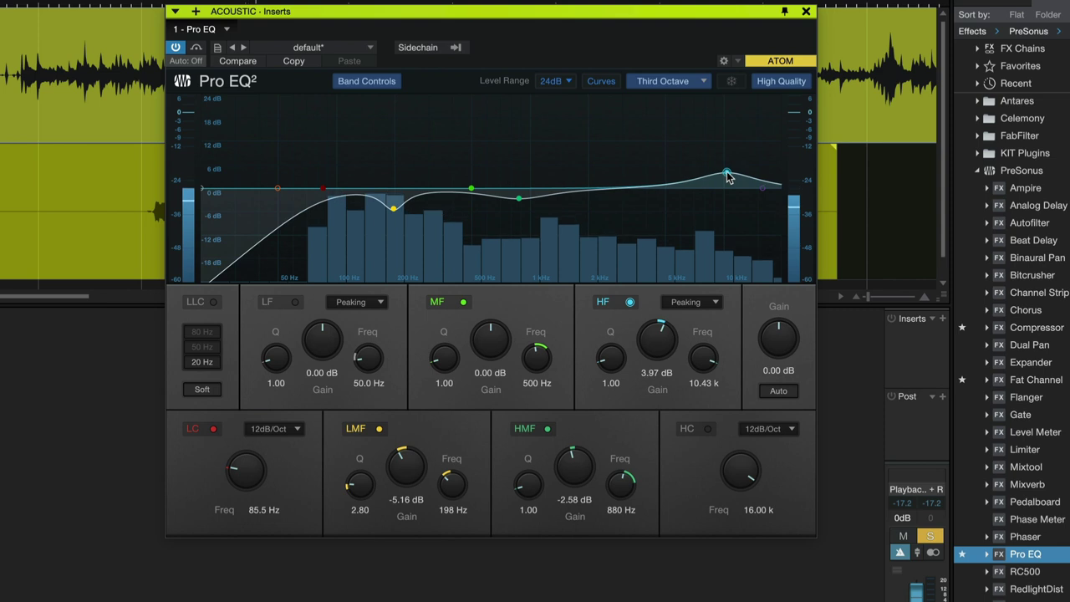
pyautogui.press('space')
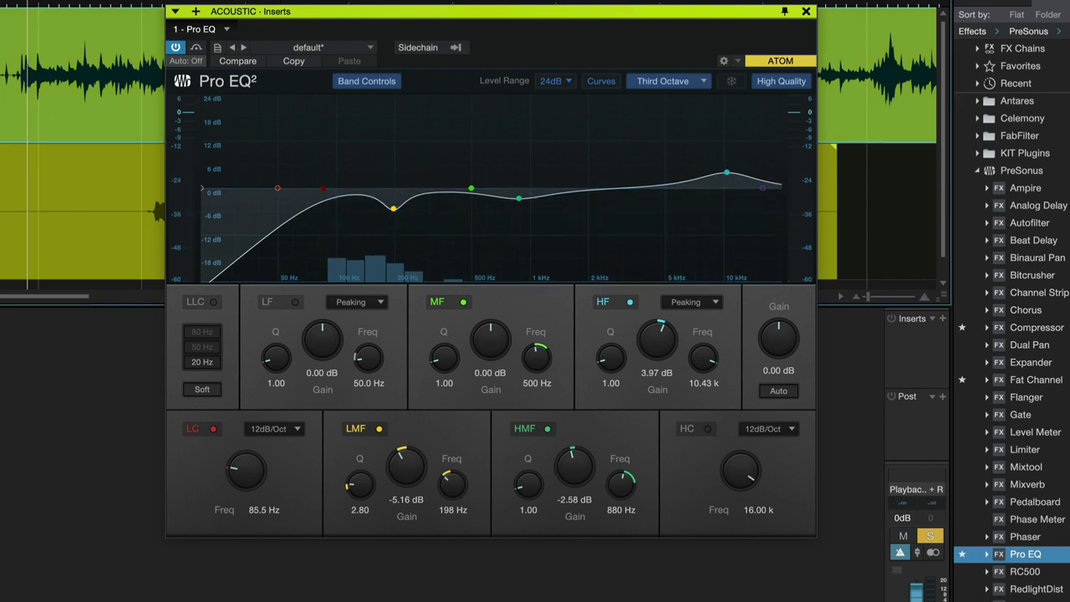
# Step: Add Pro EQ to VOCAL and enable its low cut at 98.2 Hz
pyautogui.click(805, 12)
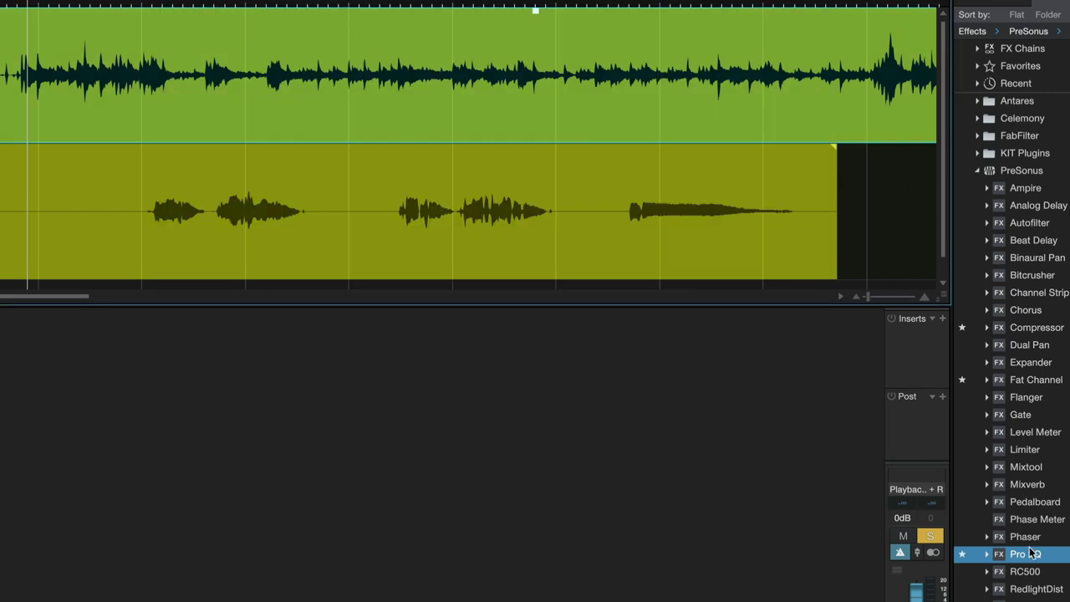
pyautogui.moveTo(1031, 561); pyautogui.dragTo(270, 244)
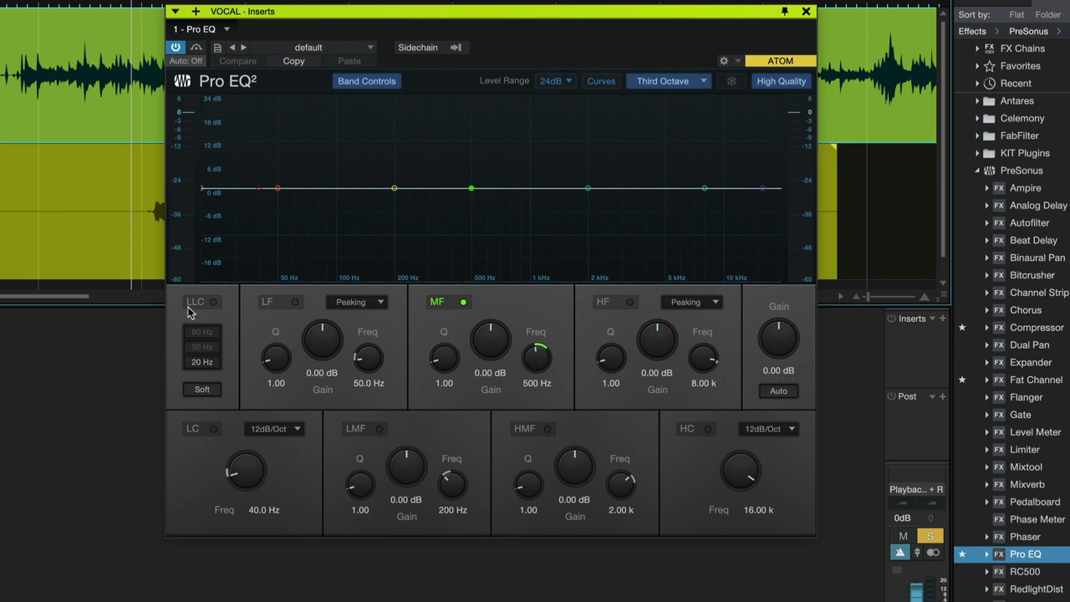
pyautogui.click(213, 429)
pyautogui.moveTo(244, 473); pyautogui.dragTo(239, 443)
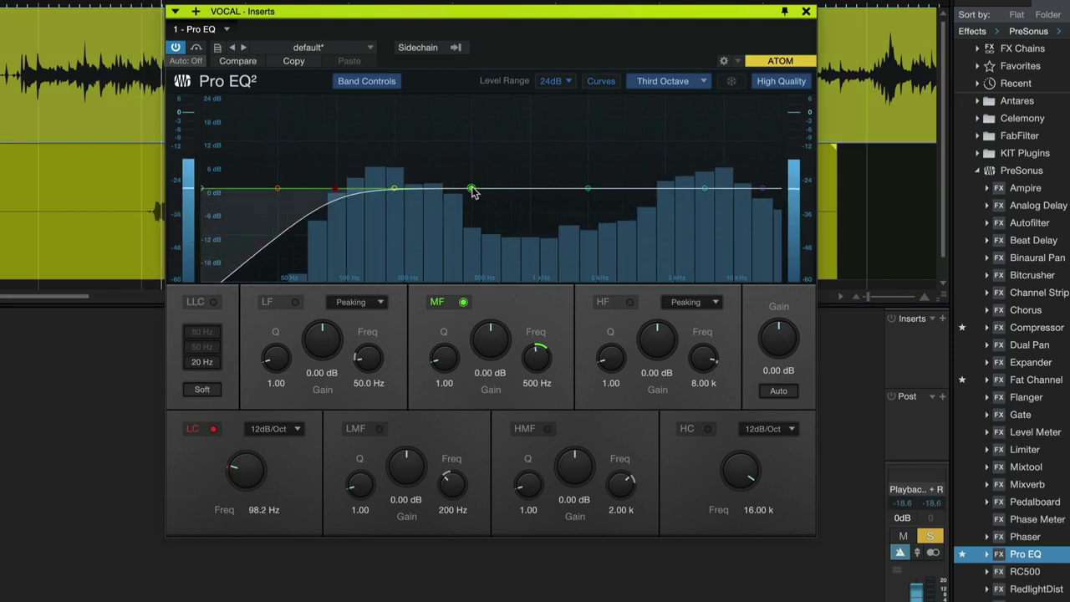
# Step: Dip VOCAL's mids 5.36 dB at 239 Hz and gently lift the highs near 10.5 kHz
pyautogui.moveTo(471, 188); pyautogui.dragTo(409, 211)
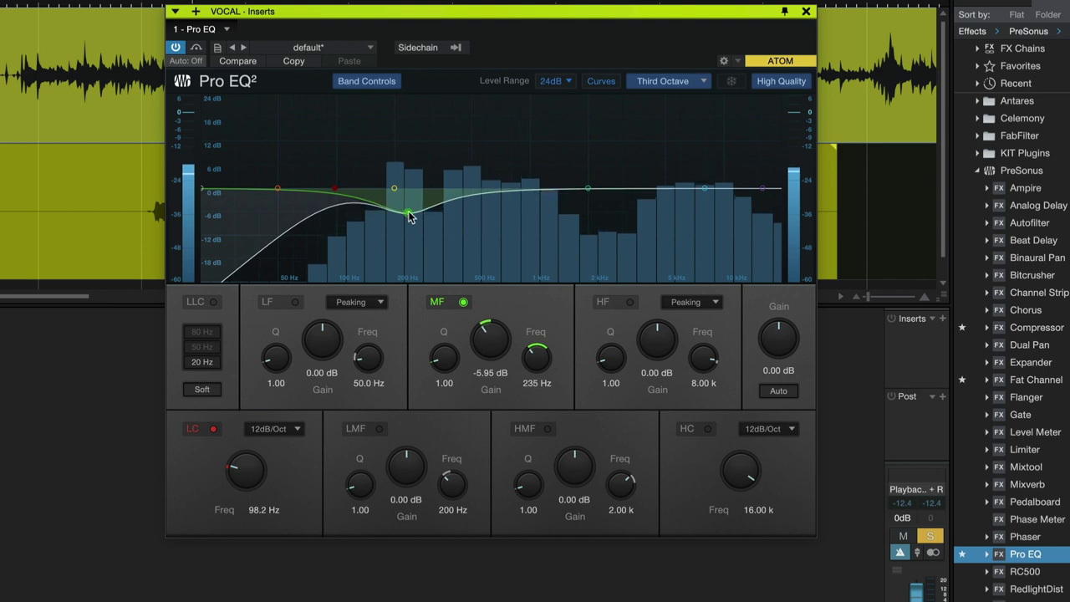
pyautogui.moveTo(706, 188); pyautogui.dragTo(728, 180)
pyautogui.click(588, 187)
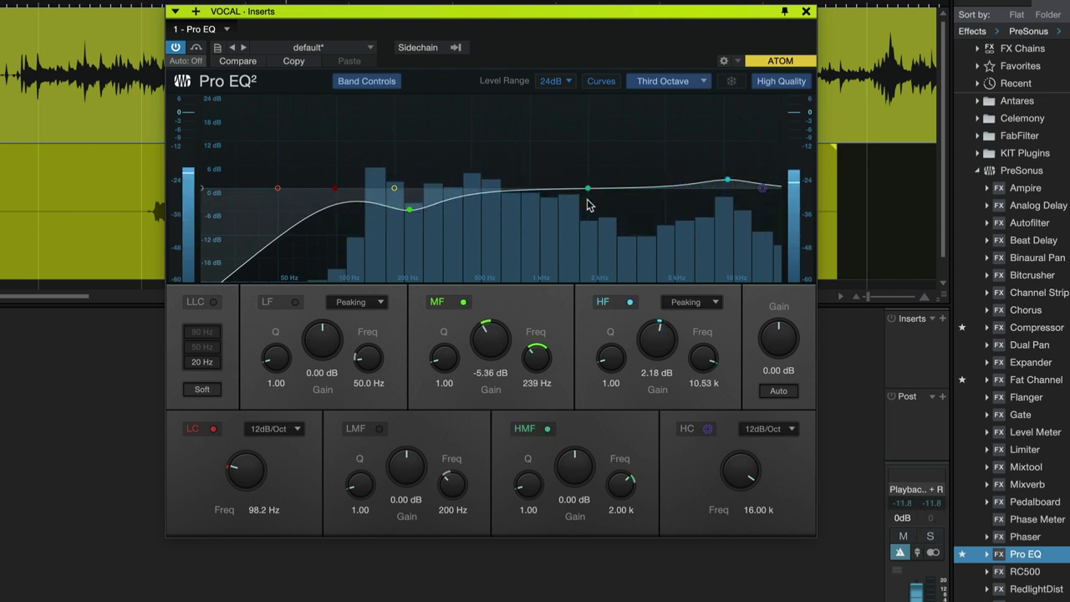
pyautogui.click(805, 12)
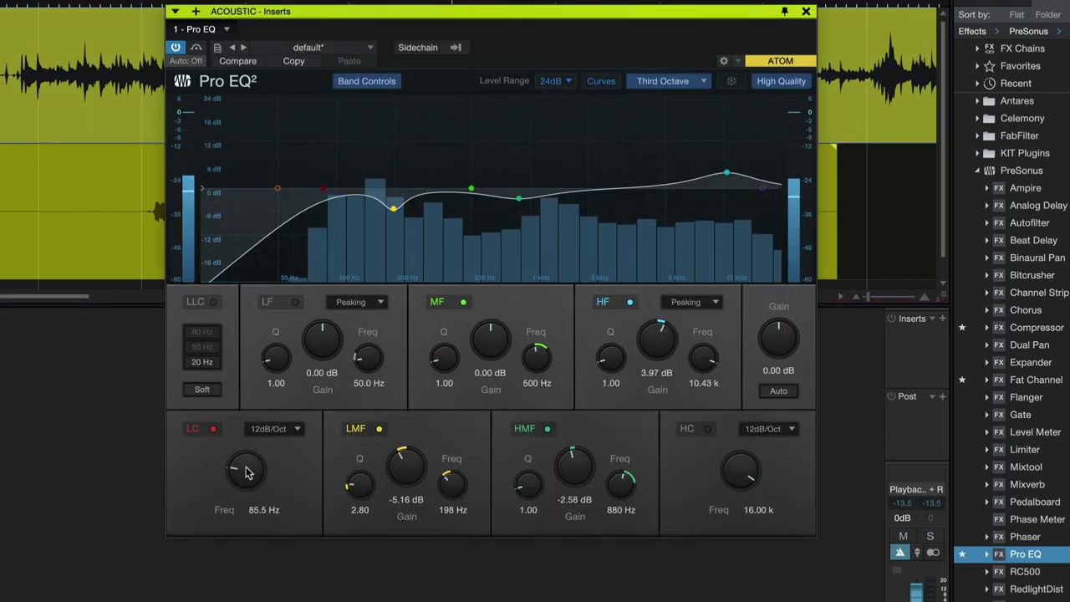
# Step: Raise the ACOUSTIC Pro EQ low cut frequency from 85.5 Hz to 109 Hz
pyautogui.moveTo(245, 473); pyautogui.dragTo(244, 459)
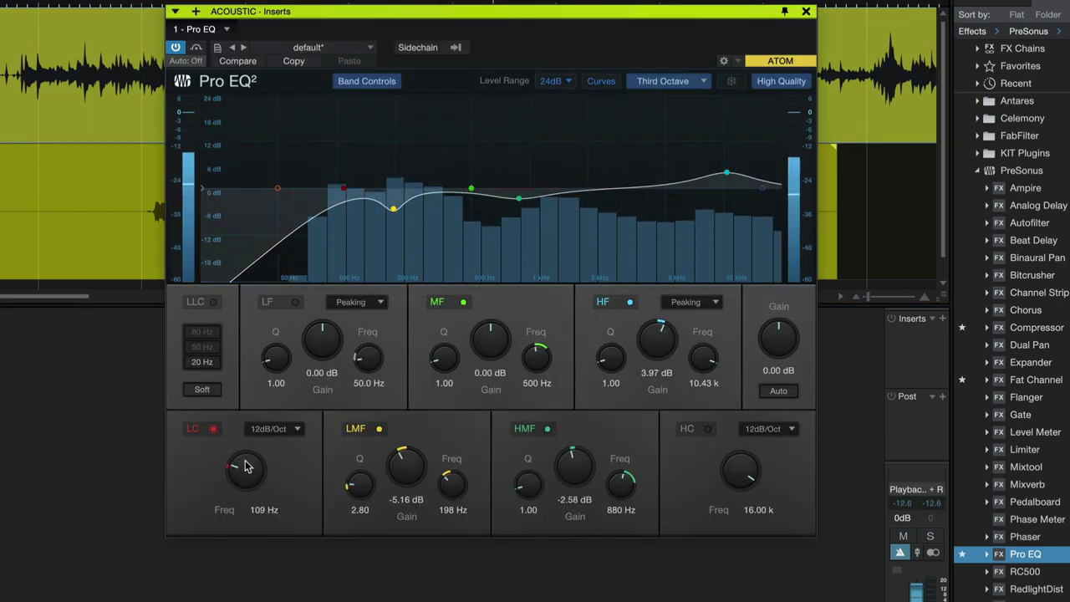
# Step: Close the ACOUSTIC Pro EQ window, leaving both recorded tracks in view
pyautogui.click(806, 12)
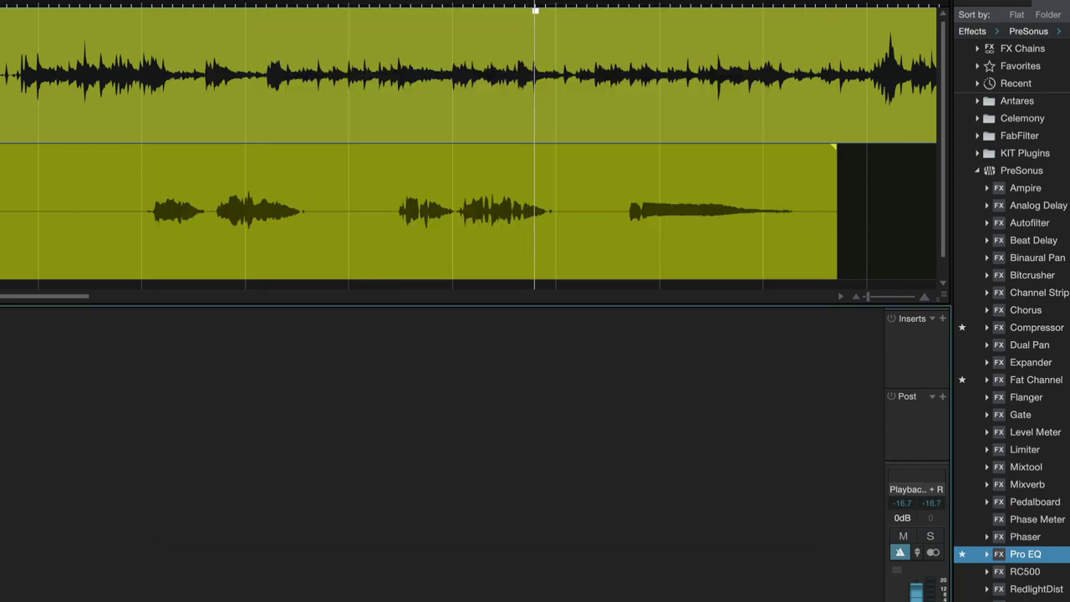